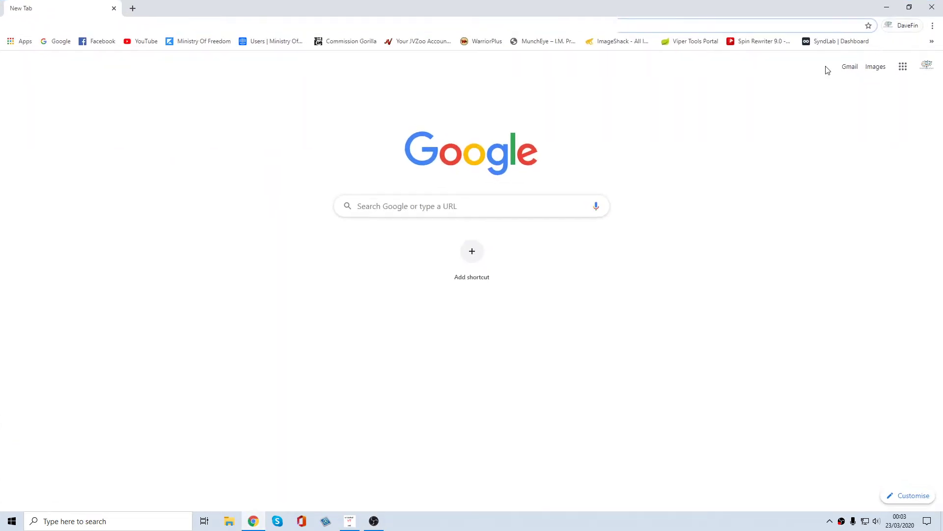
Open YouTube from the browser's bookmarks bar.
left_click(149, 42)
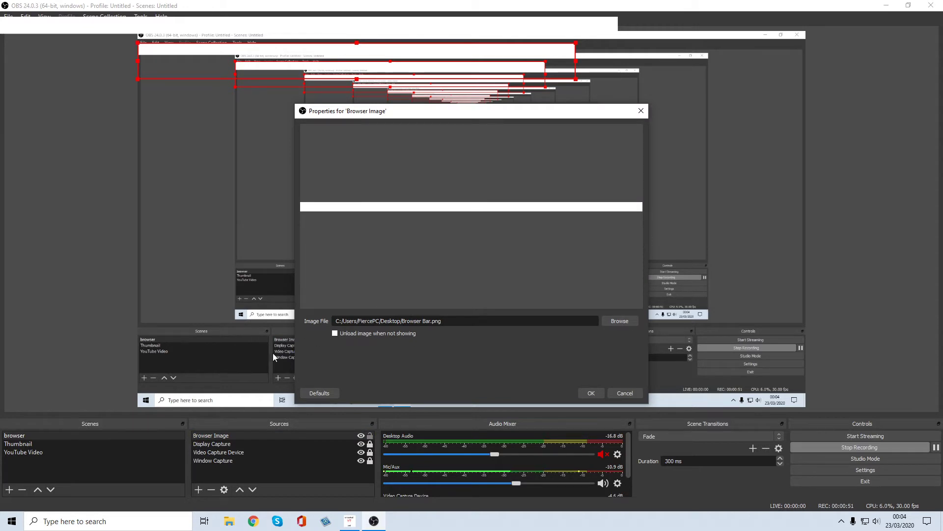
left_click(621, 321)
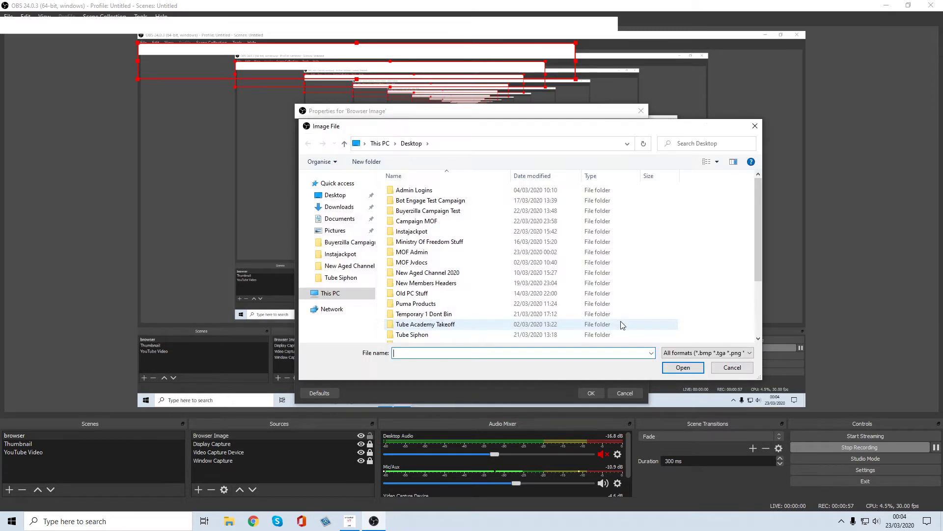
left_click_drag(756, 234, 762, 316)
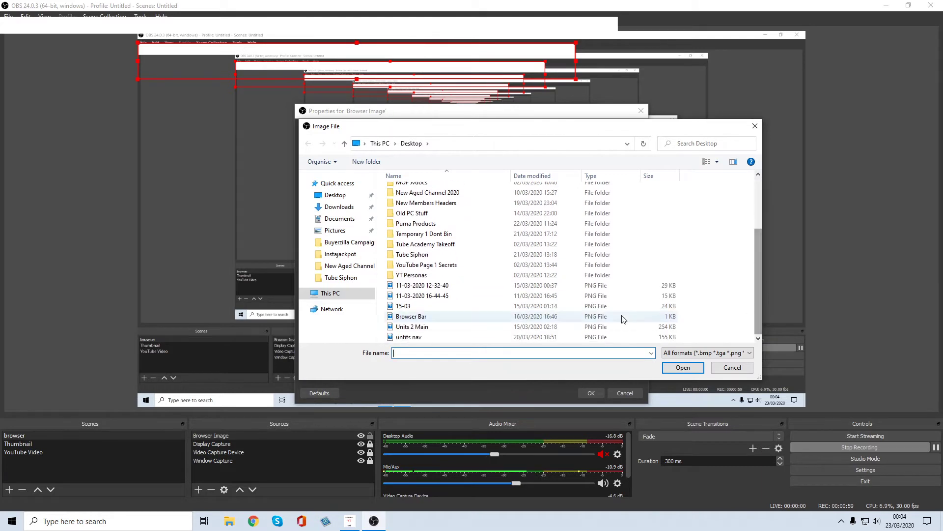
left_click(449, 317)
left_click(682, 367)
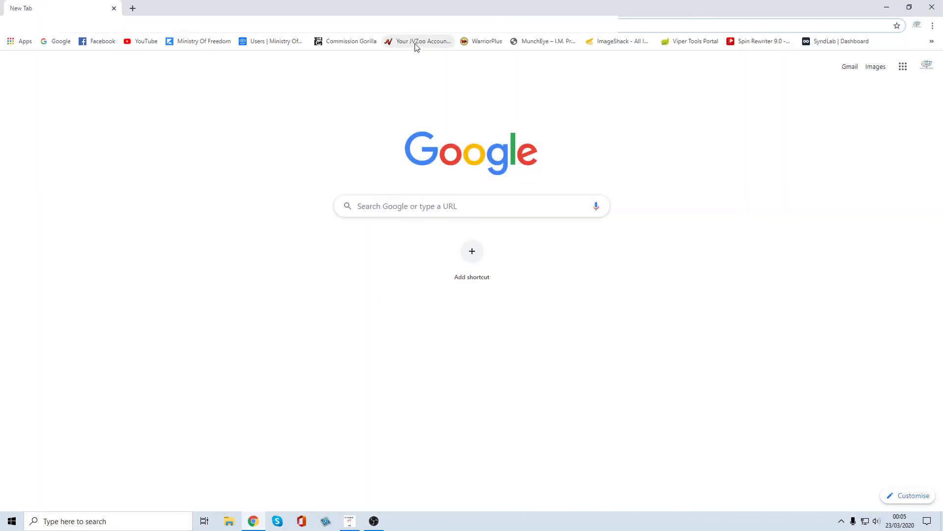
Go to the Commission Gorilla dashboard via its bookmark in Chrome's bookmarks bar.
left_click(341, 41)
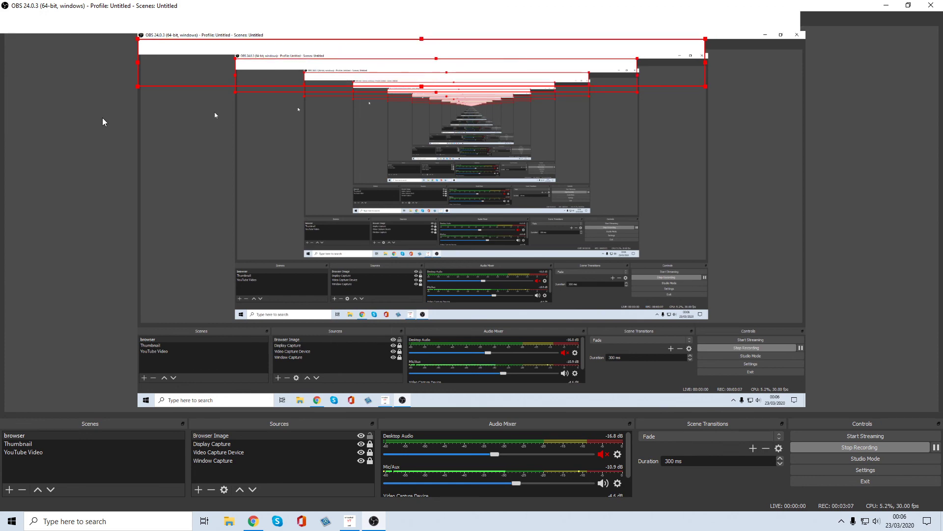
Deselect the Browser Image overlay to check its placement, then return to Chrome.
left_click(87, 130)
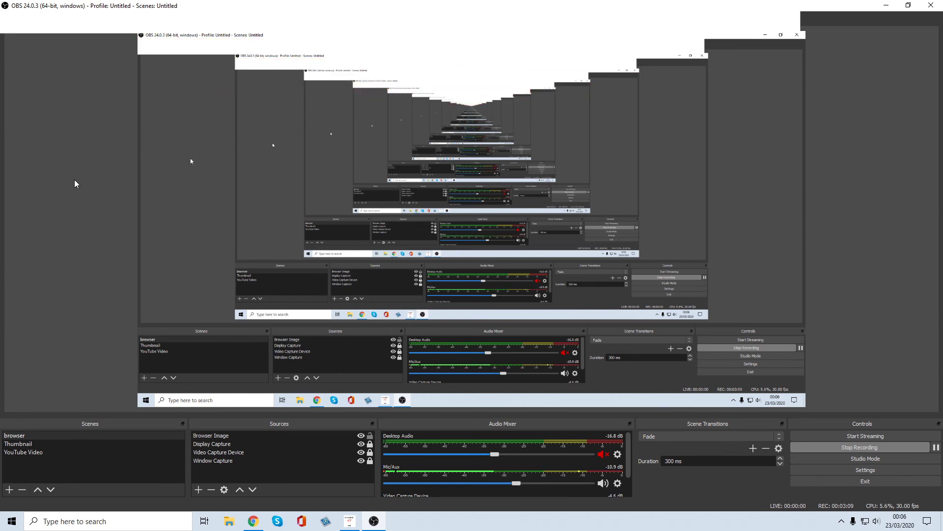
left_click(253, 521)
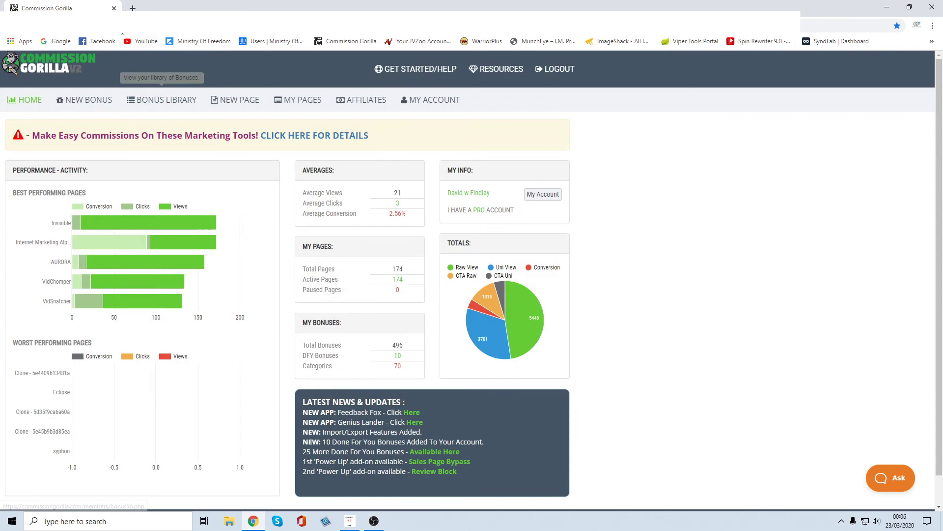